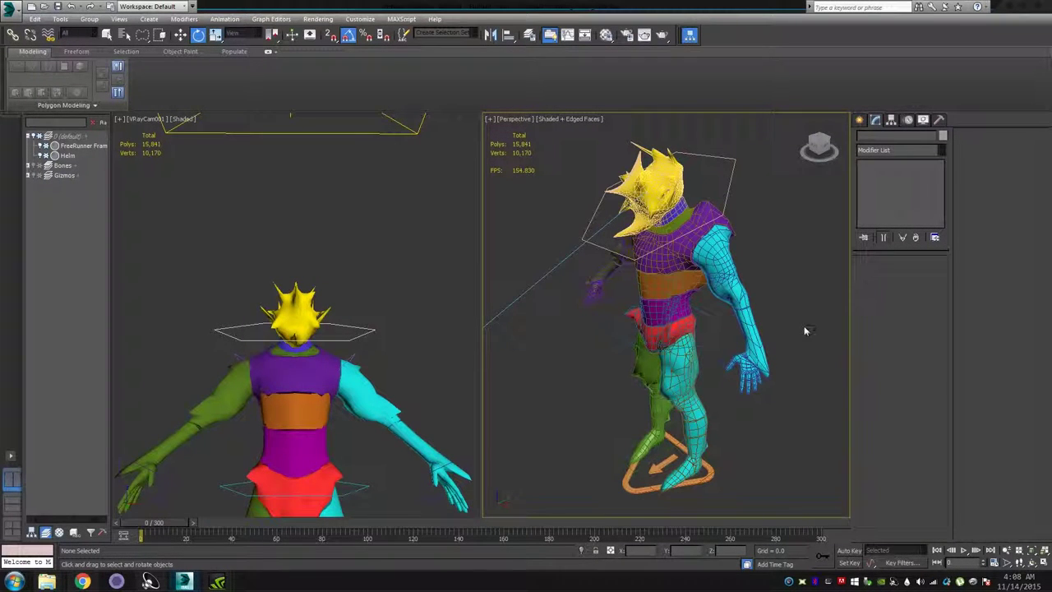
# Orbit around the character and lift the leg using its foot IK target.
pyautogui.moveTo(781, 369)
pyautogui.keyDown('alt'); pyautogui.mouseDown(button='middle')
pyautogui.moveTo(763, 424)
pyautogui.moveTo(766, 337)
pyautogui.mouseUp(button='middle'); pyautogui.keyUp('alt')
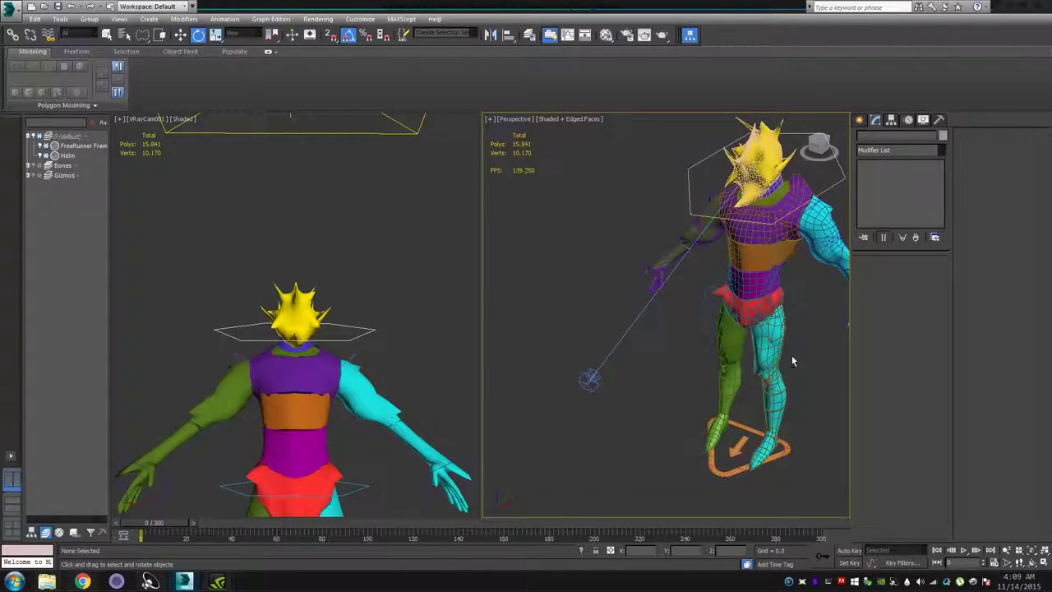
pyautogui.keyDown('alt'); pyautogui.moveTo(792, 355); pyautogui.dragTo(756, 357, button='middle'); pyautogui.keyUp('alt')
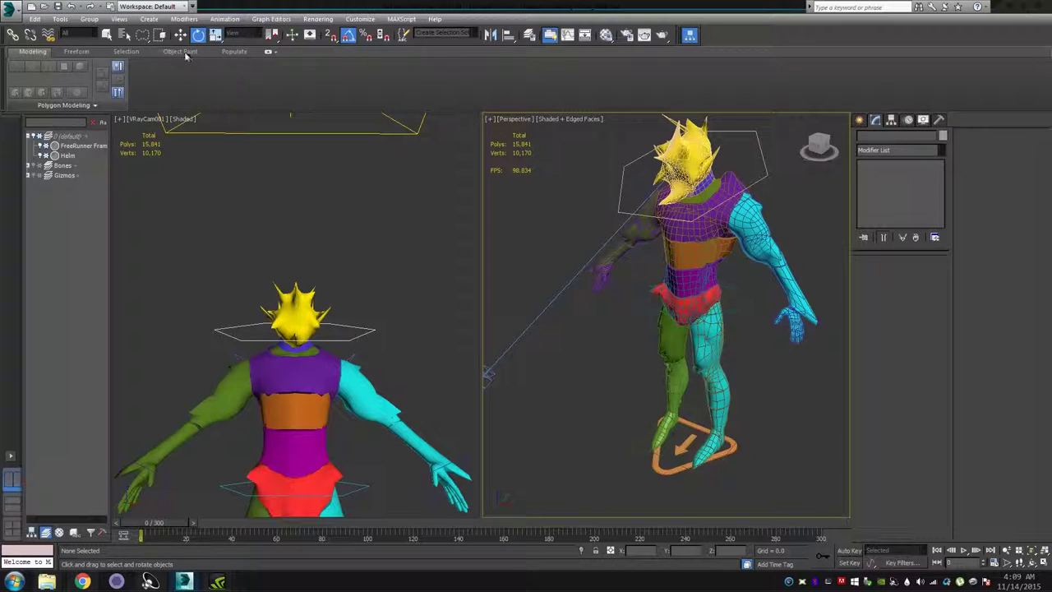
pyautogui.press('w')
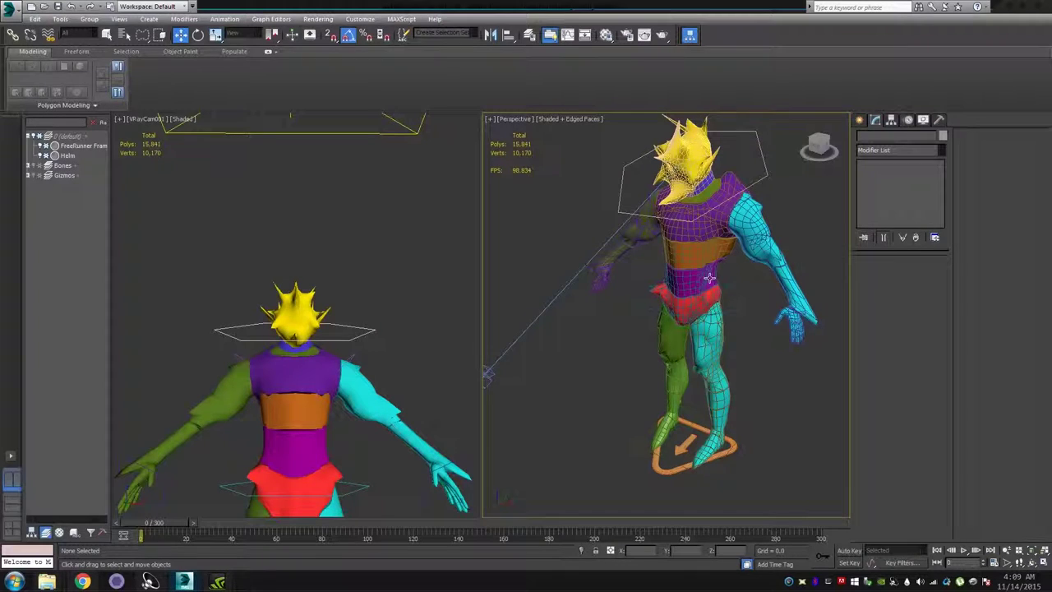
pyautogui.click(742, 433)
pyautogui.moveTo(724, 451)
pyautogui.mouseDown()
pyautogui.moveTo(707, 461)
pyautogui.moveTo(739, 409)
pyautogui.mouseUp()
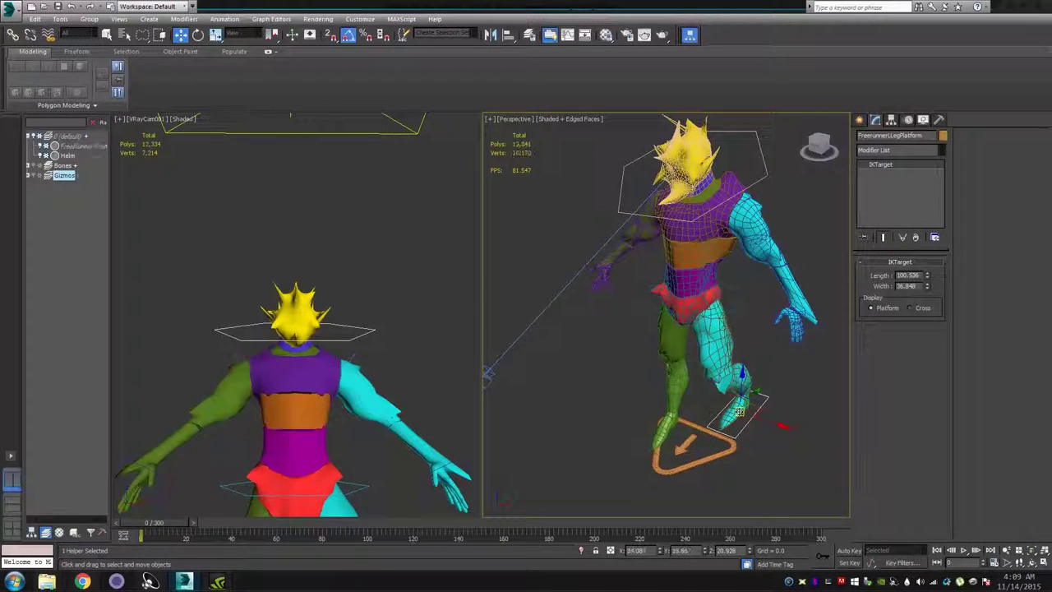
# Undo the leg lift and shift the upper body sideways with the pelvis hub.
pyautogui.hotkey('ctrl', 'z')
pyautogui.click(727, 310)
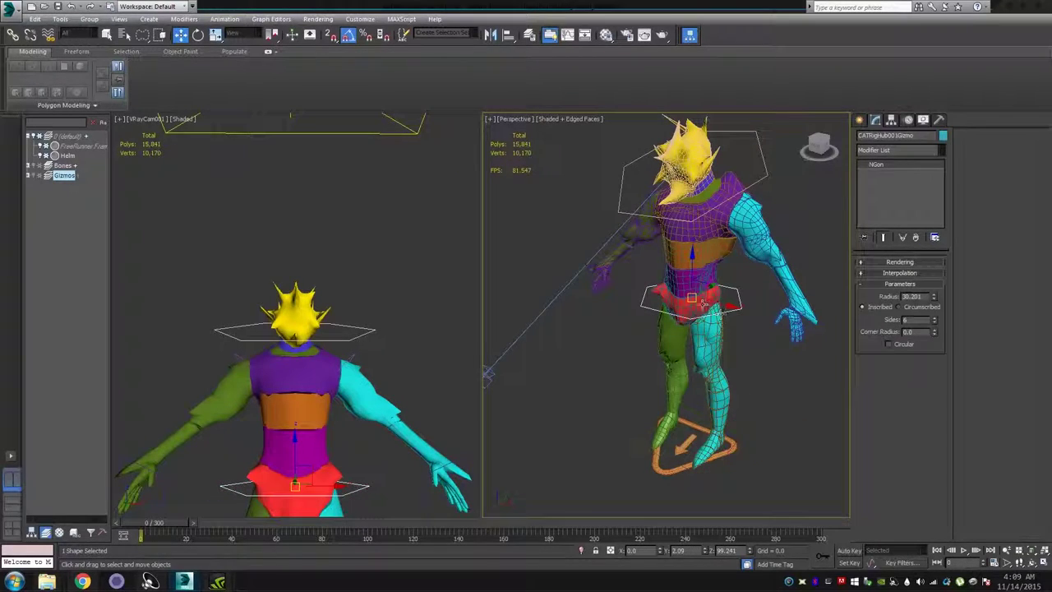
pyautogui.moveTo(726, 305)
pyautogui.mouseDown()
pyautogui.moveTo(750, 314)
pyautogui.moveTo(723, 318)
pyautogui.moveTo(737, 337)
pyautogui.moveTo(717, 329)
pyautogui.mouseUp()
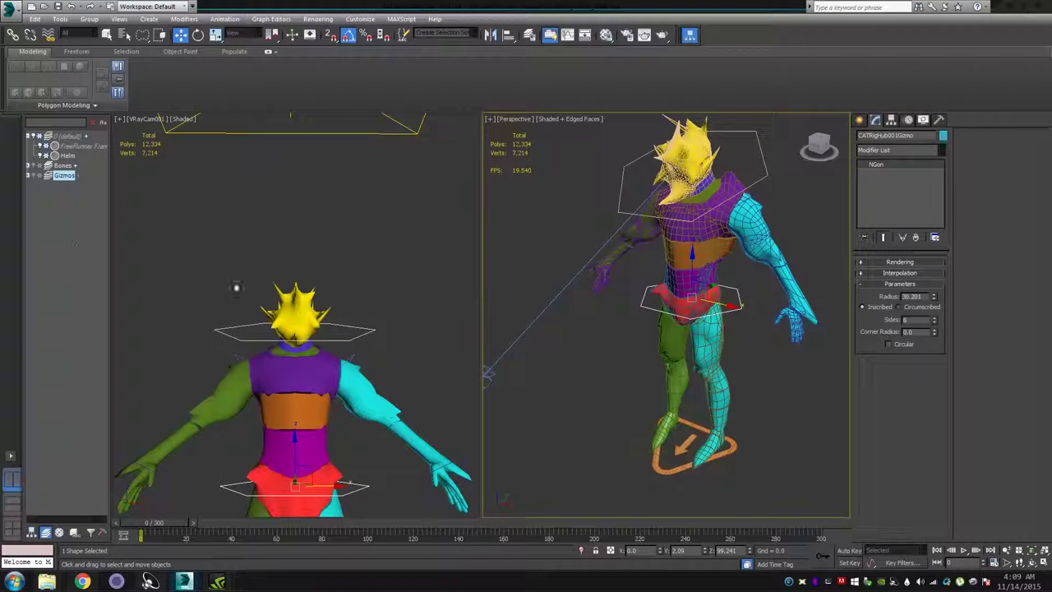
# Hide the Bones layer, then toggle the default character layer off and back on.
pyautogui.click(40, 166)
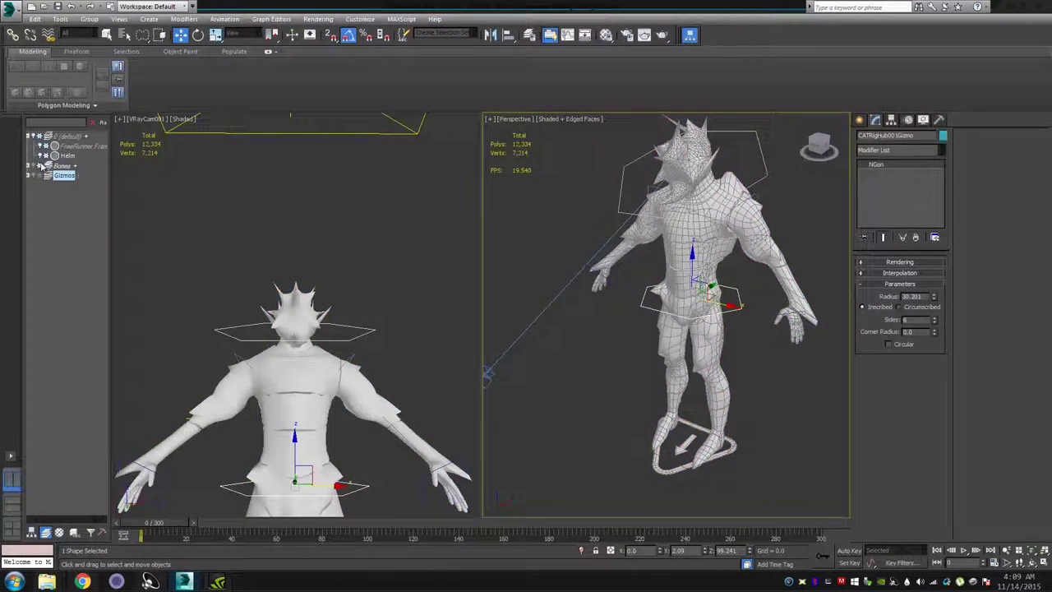
pyautogui.click(39, 136)
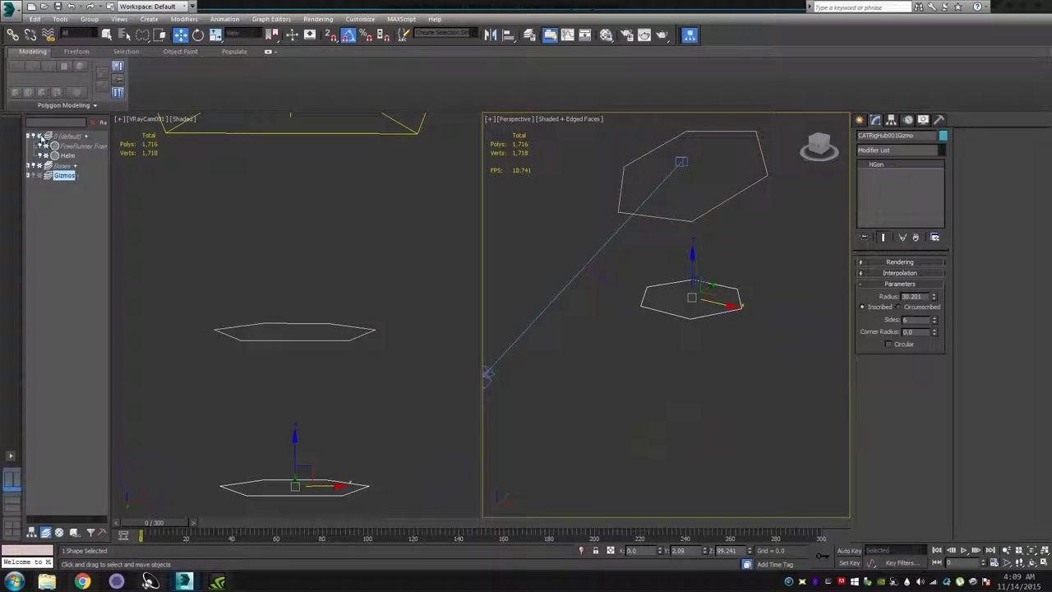
pyautogui.click(38, 137)
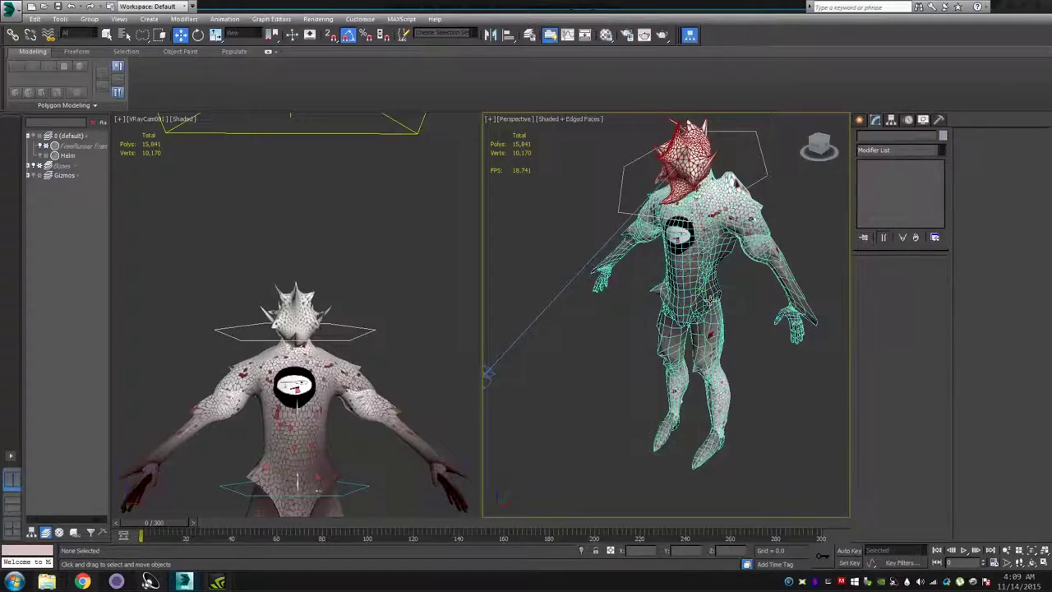
# Sway the hips left so the skinned mesh bends, viewing from the side.
pyautogui.moveTo(728, 310)
pyautogui.mouseDown()
pyautogui.moveTo(708, 301)
pyautogui.moveTo(752, 327)
pyautogui.mouseUp()
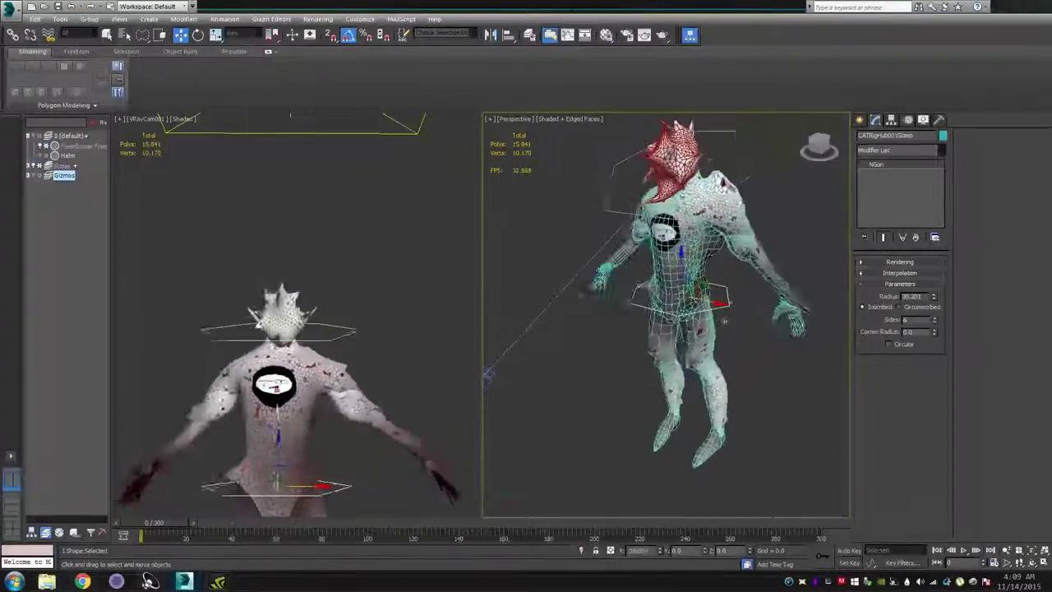
pyautogui.moveTo(752, 327)
pyautogui.mouseDown()
pyautogui.moveTo(712, 325)
pyautogui.moveTo(748, 334)
pyautogui.moveTo(734, 330)
pyautogui.mouseUp()
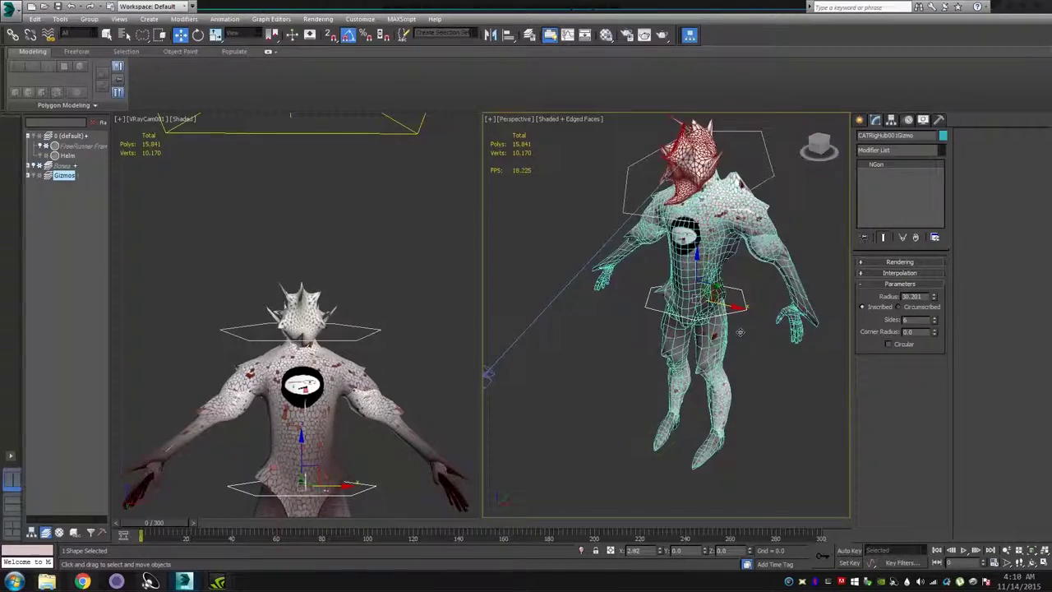
pyautogui.moveTo(733, 331)
pyautogui.mouseDown()
pyautogui.moveTo(721, 321)
pyautogui.moveTo(745, 326)
pyautogui.mouseUp()
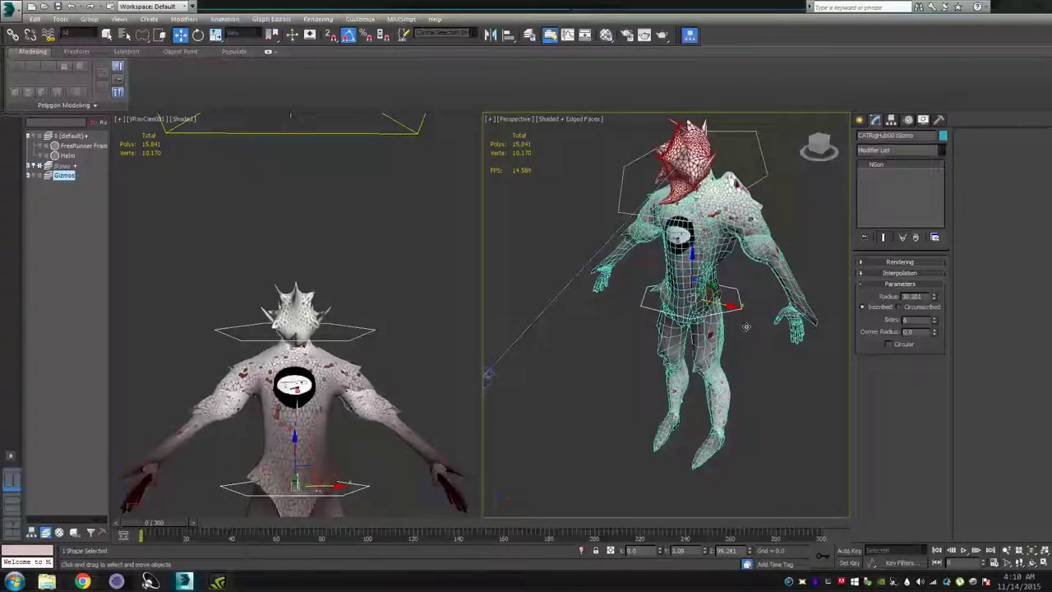
pyautogui.keyDown('alt'); pyautogui.moveTo(746, 326); pyautogui.dragTo(699, 327, button='middle'); pyautogui.keyUp('alt')
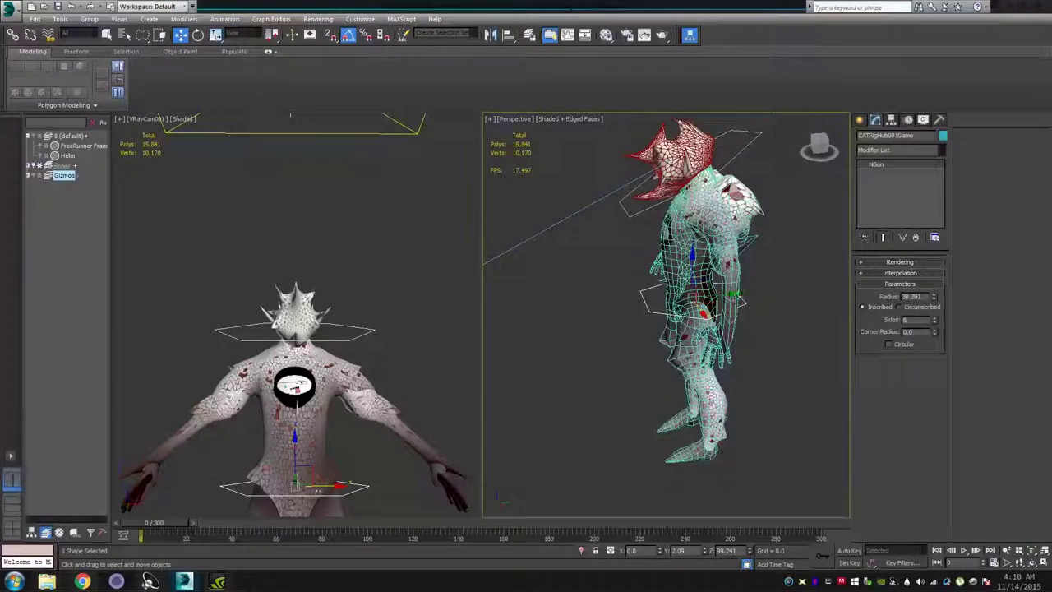
# Move the hips right and back left, then freeze the default layer to grey.
pyautogui.moveTo(738, 296)
pyautogui.mouseDown()
pyautogui.moveTo(749, 303)
pyautogui.moveTo(717, 306)
pyautogui.moveTo(743, 314)
pyautogui.mouseUp()
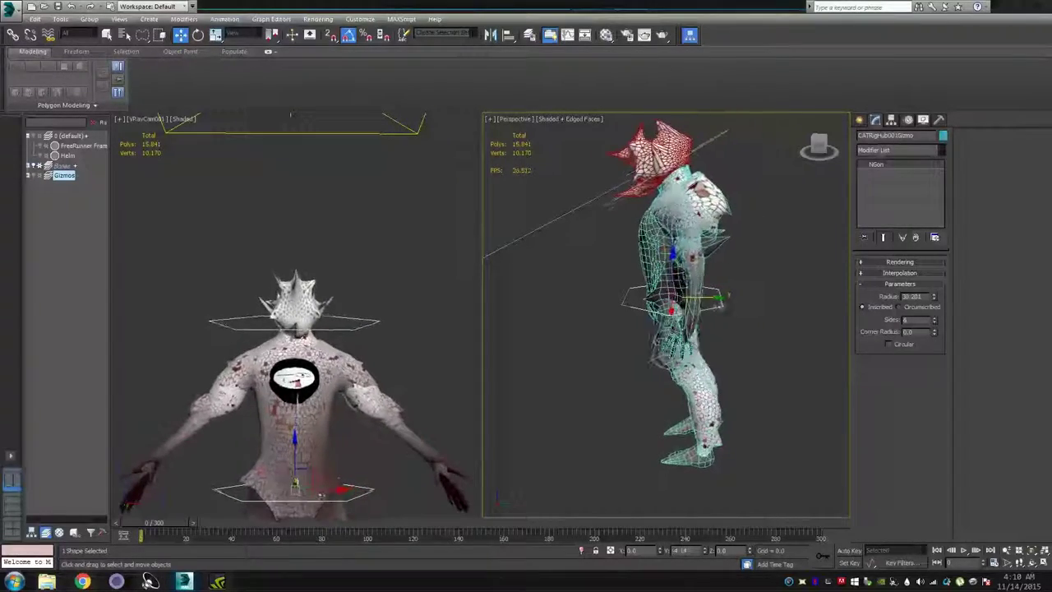
pyautogui.moveTo(744, 314); pyautogui.dragTo(609, 333)
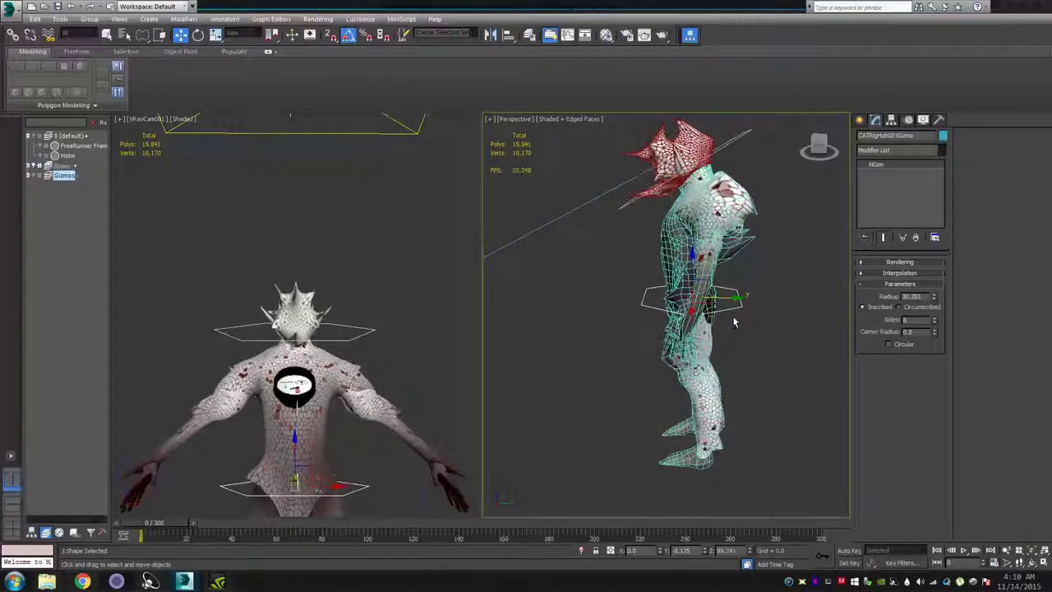
pyautogui.keyDown('alt'); pyautogui.moveTo(609, 332); pyautogui.dragTo(649, 337, button='middle'); pyautogui.keyUp('alt')
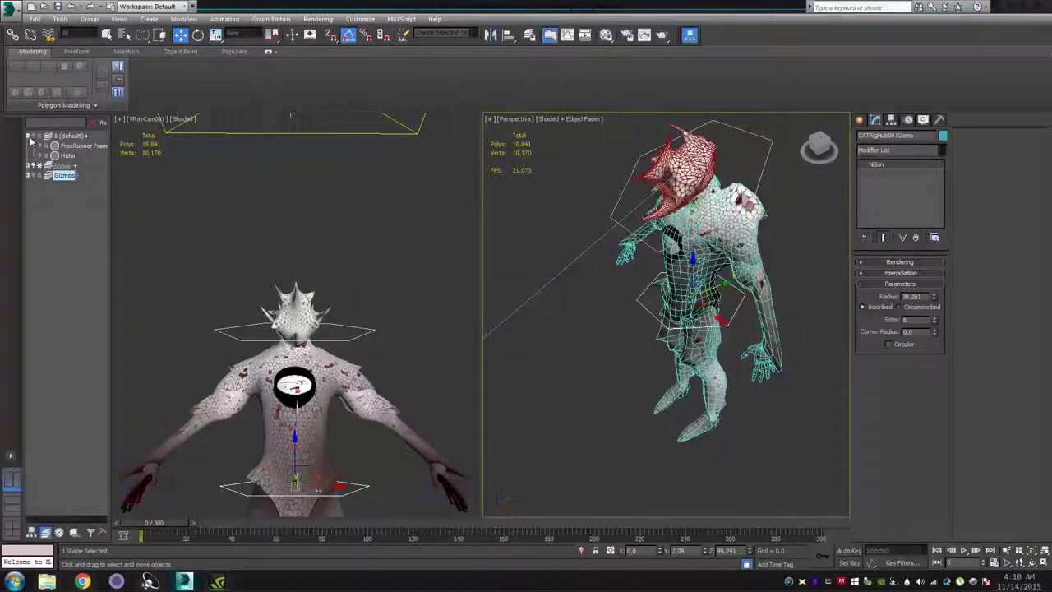
pyautogui.click(41, 136)
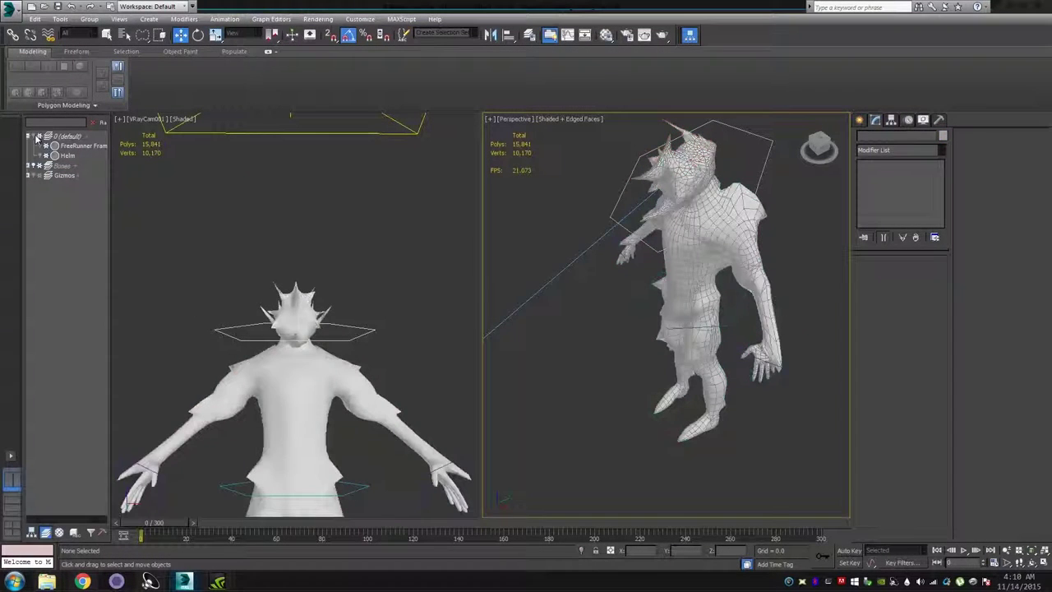
# Toggle the character and bone layer visibility so the colored rig shows again.
pyautogui.click(29, 137)
pyautogui.click(34, 165)
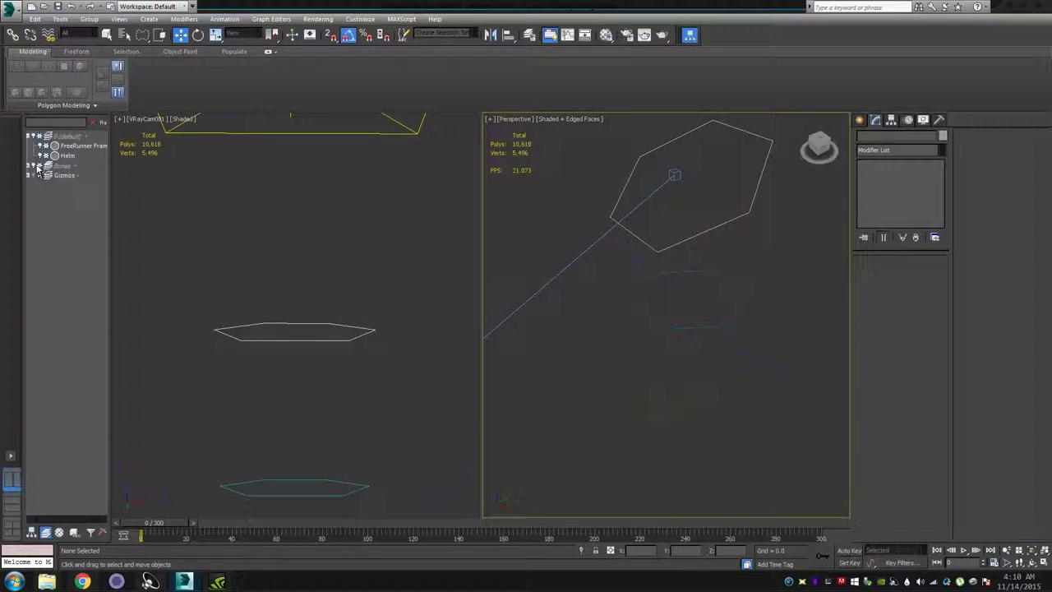
pyautogui.click(33, 167)
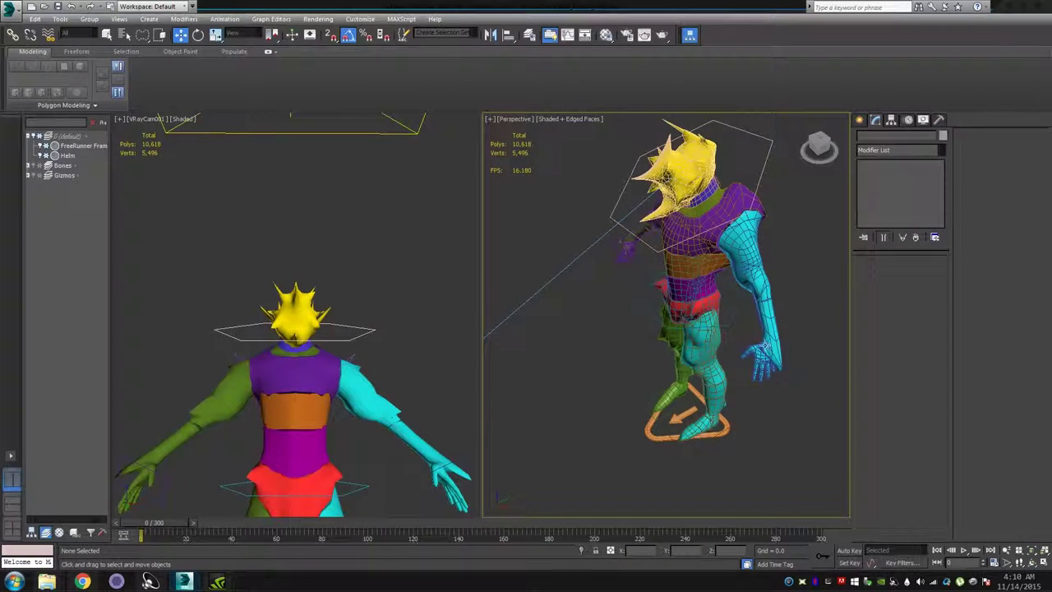
# Orbit around the character and select the right hand's IK target.
pyautogui.keyDown('alt'); pyautogui.moveTo(768, 346); pyautogui.dragTo(727, 359, button='middle'); pyautogui.keyUp('alt')
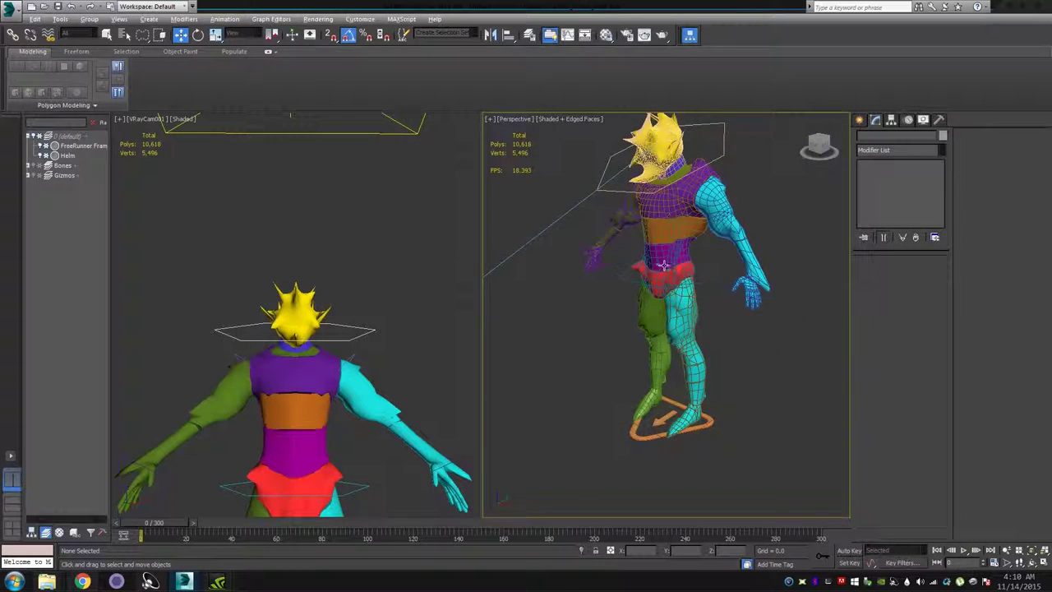
pyautogui.keyDown('alt'); pyautogui.moveTo(664, 265); pyautogui.dragTo(664, 269, button='middle'); pyautogui.keyUp('alt')
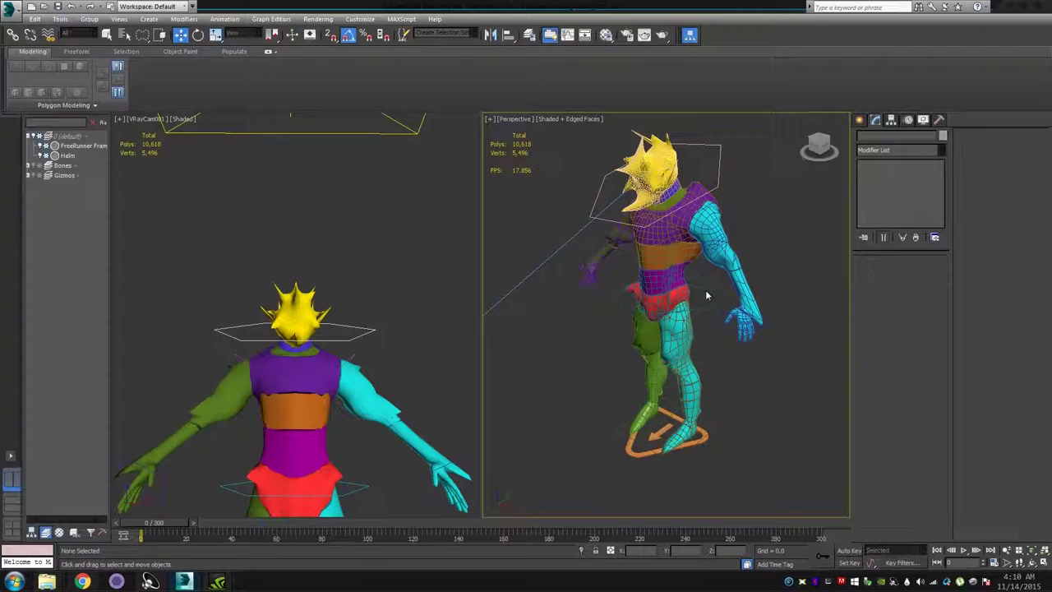
pyautogui.click(766, 326)
pyautogui.scroll(4, 744, 336)
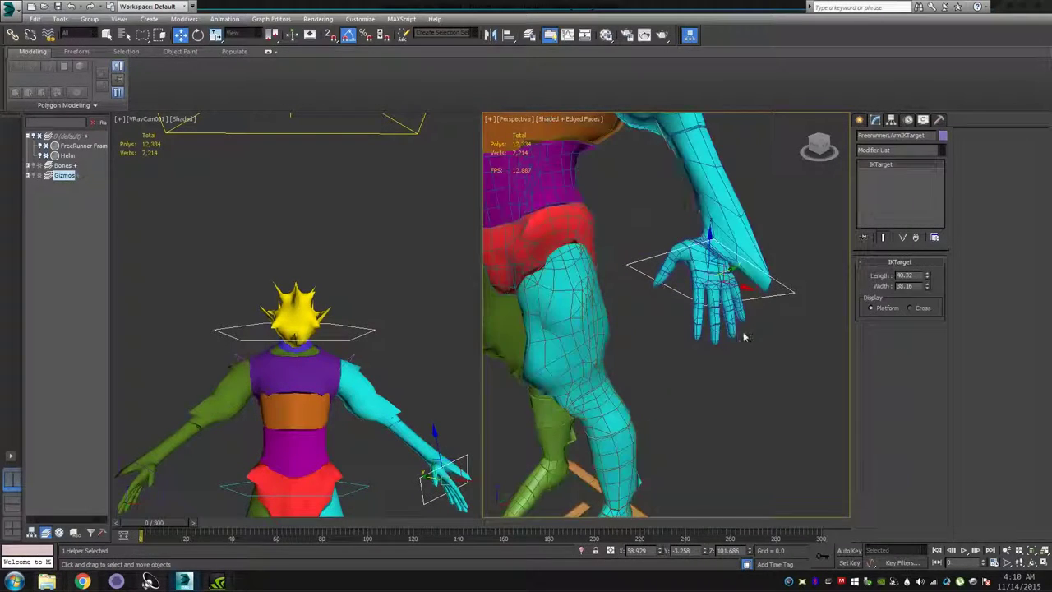
# Select a right-hand Digit2 finger bone and rotate it 25 degrees.
pyautogui.click(694, 330)
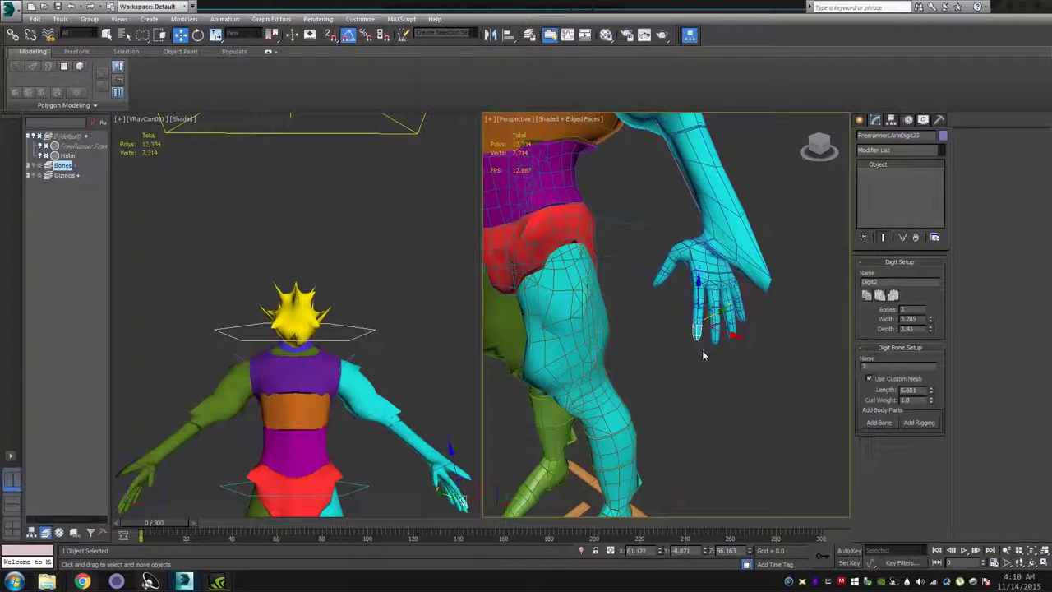
pyautogui.keyDown('alt'); pyautogui.moveTo(702, 370); pyautogui.dragTo(748, 376, button='middle'); pyautogui.keyUp('alt')
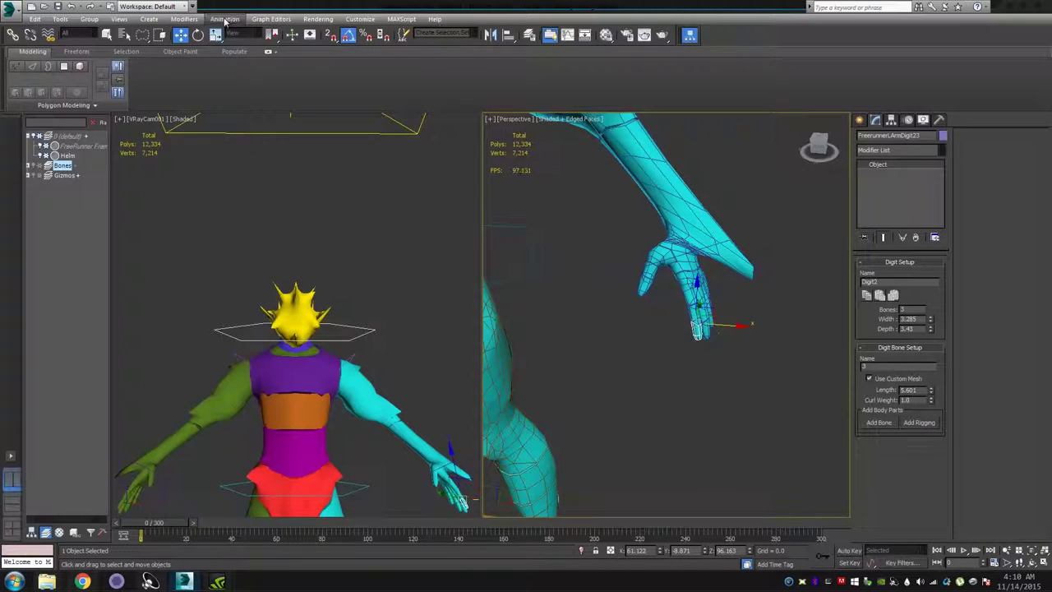
pyautogui.click(198, 35)
pyautogui.moveTo(697, 283); pyautogui.dragTo(711, 302)
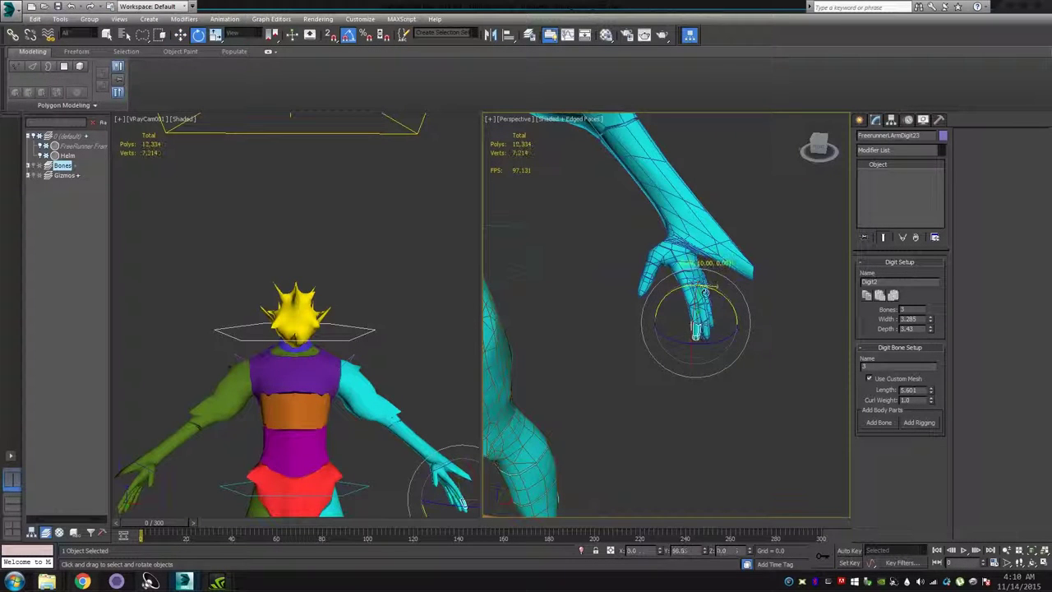
# Select the finger's base and other bones, then orbit out to the torso.
pyautogui.click(691, 275)
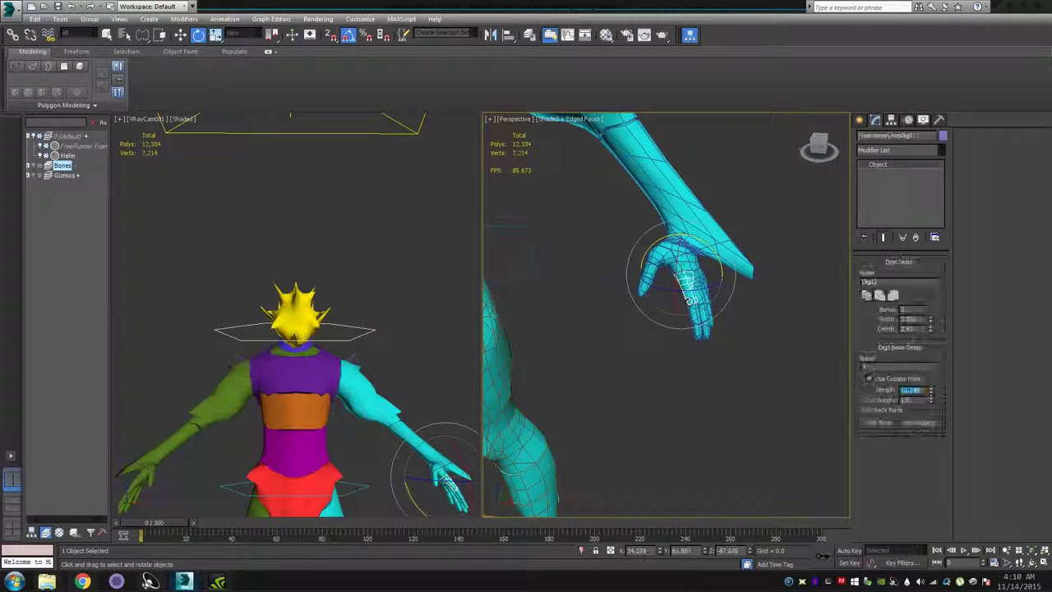
pyautogui.click(694, 242)
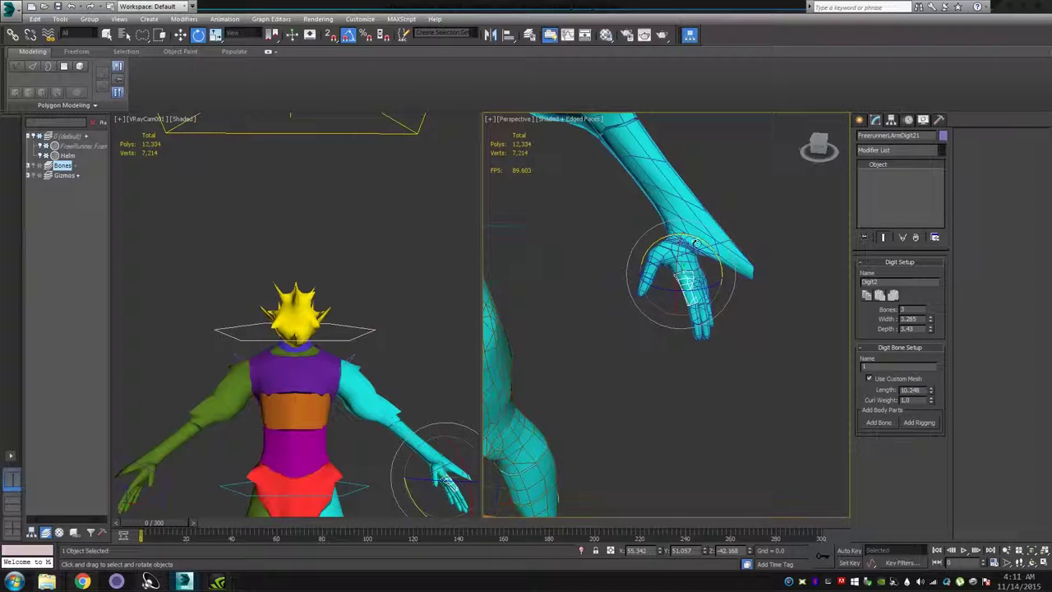
pyautogui.click(696, 243)
pyautogui.keyDown('alt'); pyautogui.moveTo(784, 329); pyautogui.dragTo(707, 320, button='middle'); pyautogui.keyUp('alt')
pyautogui.scroll(-5, 650, 282)
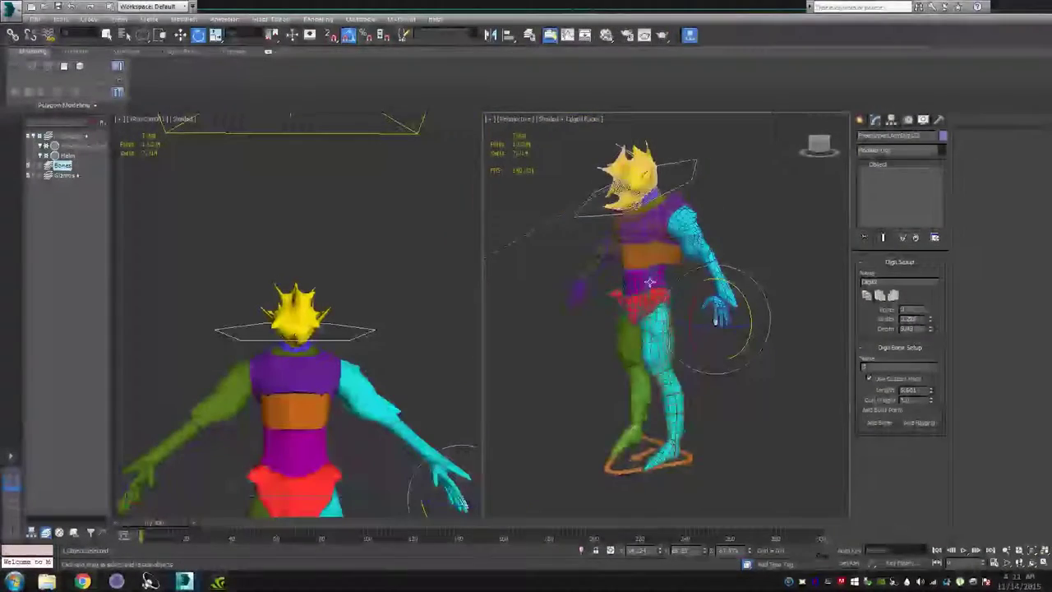
pyautogui.keyDown('alt'); pyautogui.moveTo(650, 282); pyautogui.dragTo(624, 279, button='middle'); pyautogui.keyUp('alt')
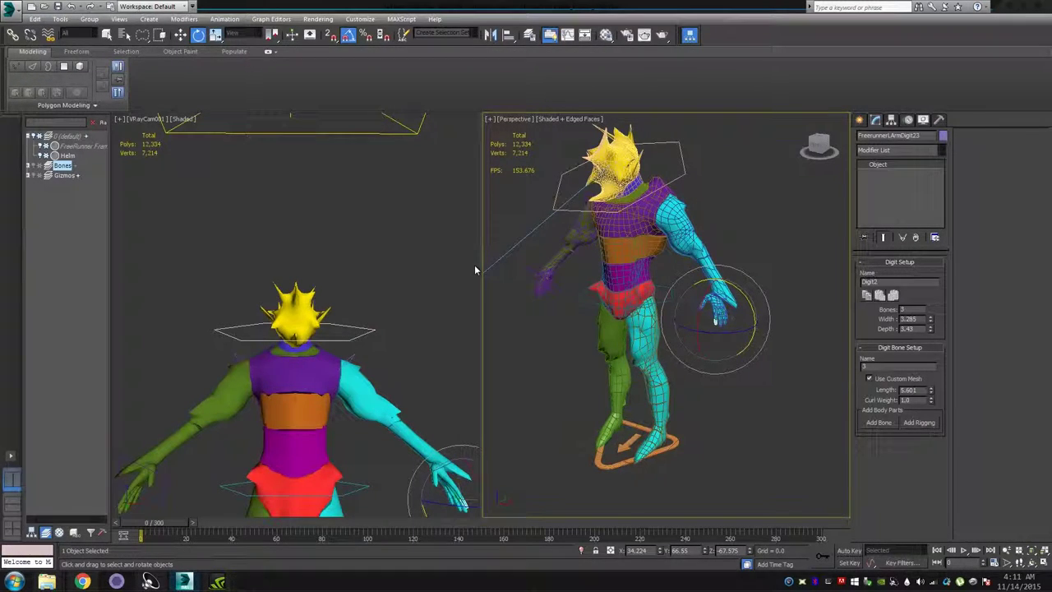
# Return to frame 0 and rotate the right hand's finger rig about 40 degrees.
pyautogui.press('q')
pyautogui.moveTo(163, 530)
pyautogui.mouseDown()
pyautogui.moveTo(417, 505)
pyautogui.moveTo(369, 539)
pyautogui.moveTo(142, 534)
pyautogui.mouseUp()
pyautogui.press('e')
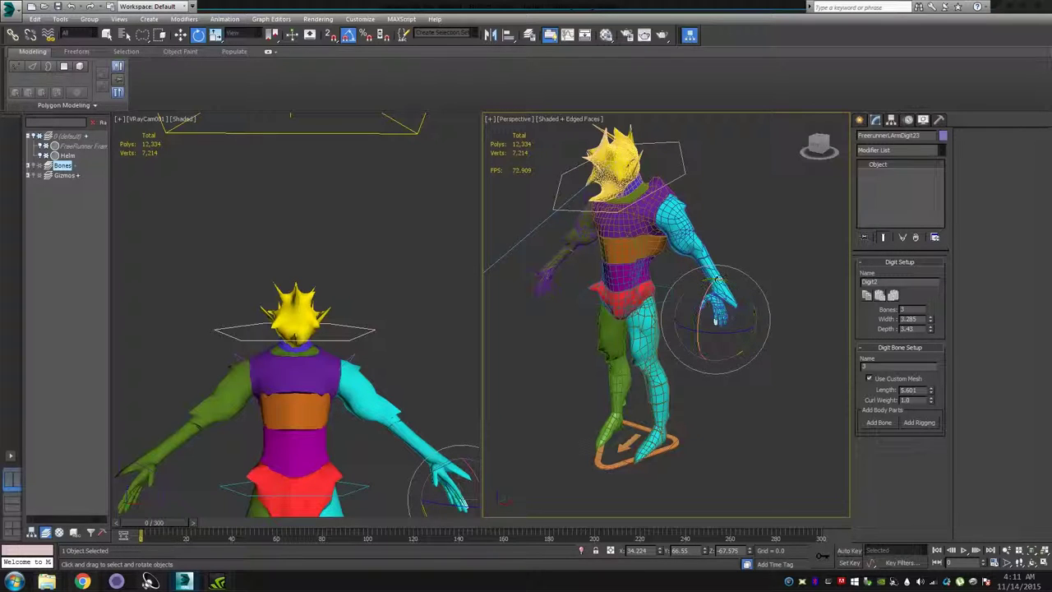
pyautogui.moveTo(715, 321); pyautogui.dragTo(749, 339)
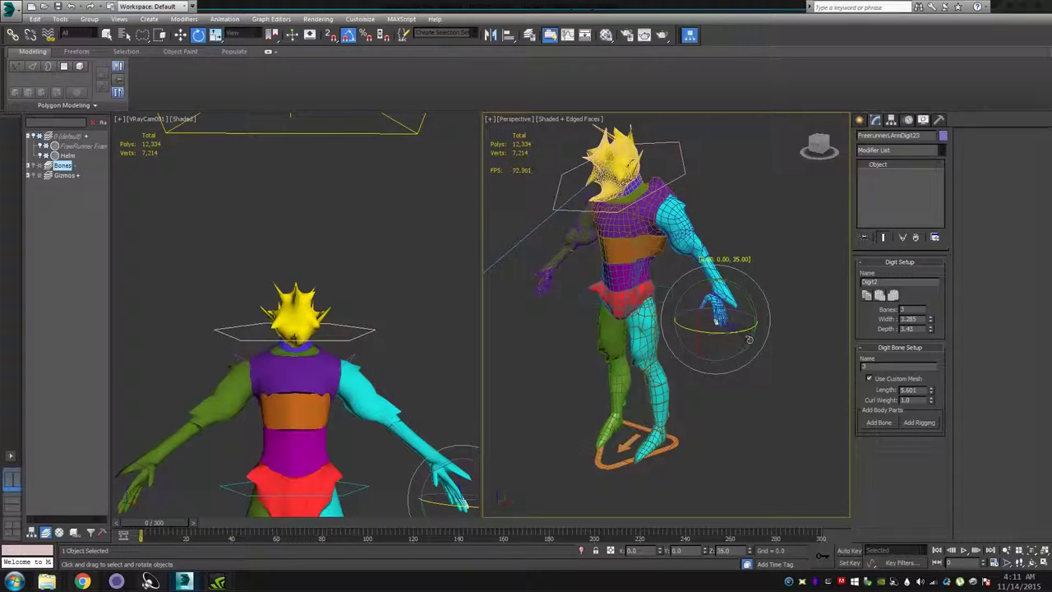
# Orbit to a front view and select the pelvis hub control for moving.
pyautogui.keyDown('alt'); pyautogui.moveTo(749, 338); pyautogui.dragTo(782, 369, button='middle'); pyautogui.keyUp('alt')
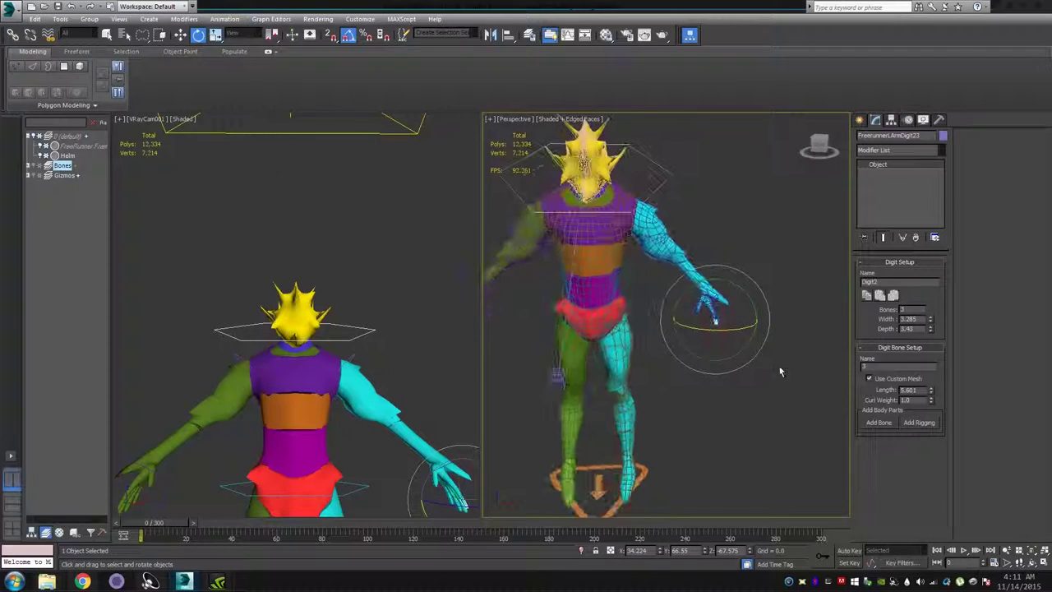
pyautogui.click(180, 34)
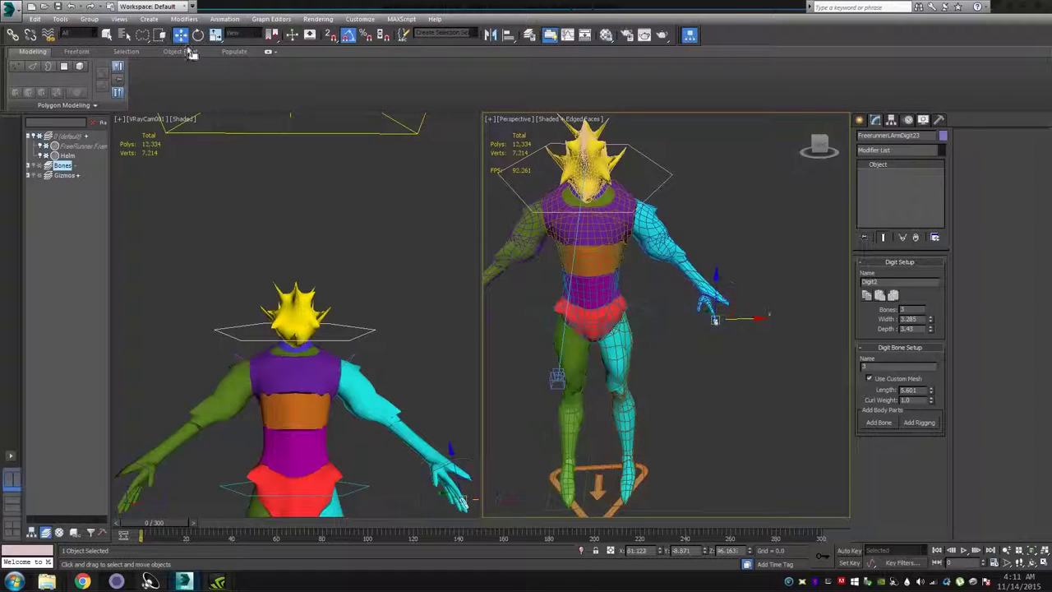
pyautogui.click(637, 317)
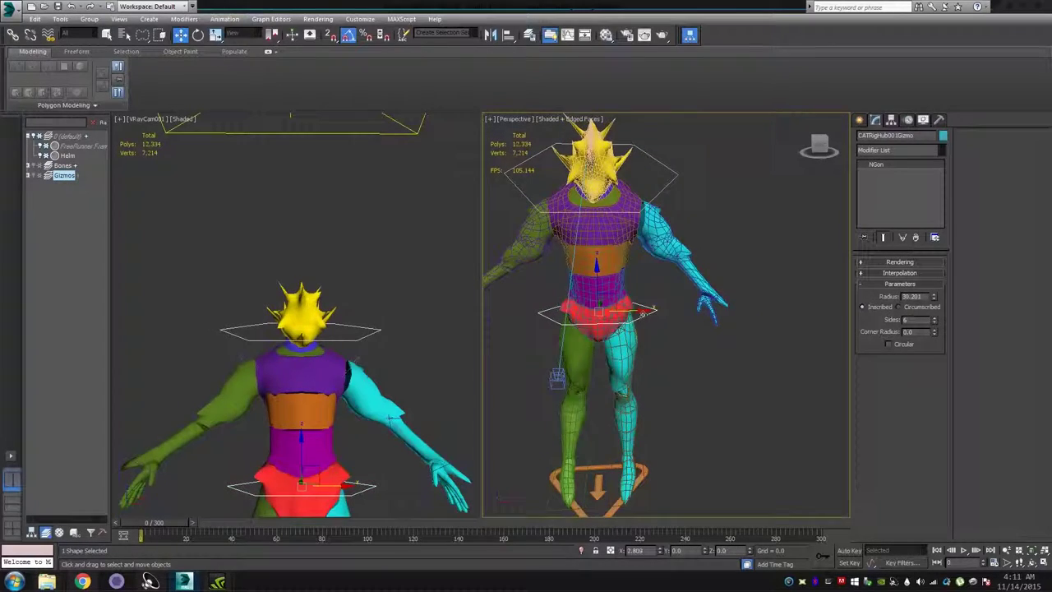
# Drag the pelvis hub NGon to sway the hips left, then orbit to a side view.
pyautogui.moveTo(642, 318)
pyautogui.mouseDown()
pyautogui.moveTo(626, 331)
pyautogui.moveTo(650, 344)
pyautogui.moveTo(639, 337)
pyautogui.mouseUp()
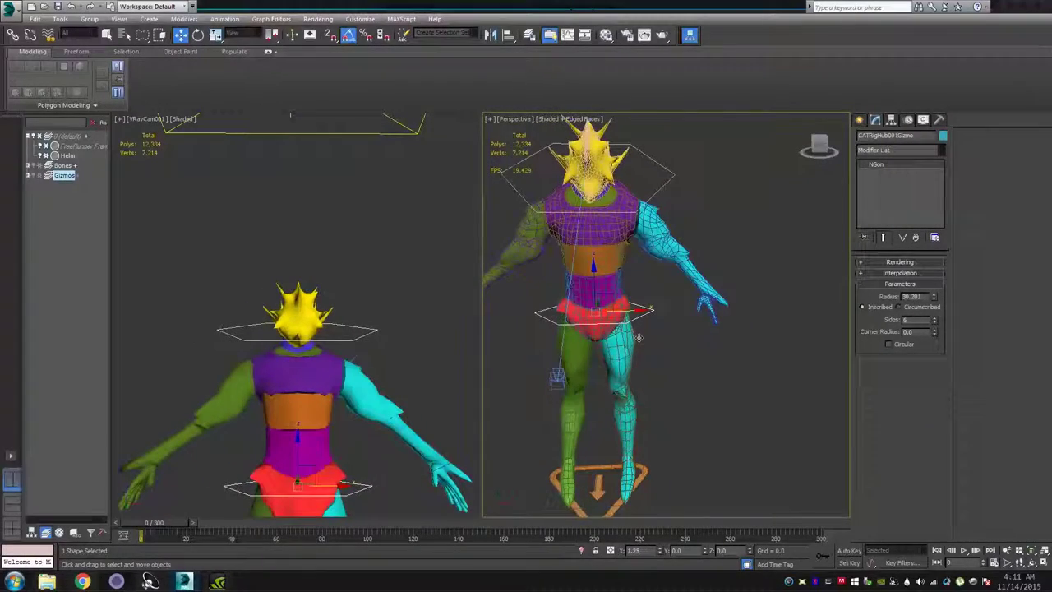
pyautogui.moveTo(639, 337)
pyautogui.keyDown('alt'); pyautogui.mouseDown(button='middle')
pyautogui.moveTo(504, 370)
pyautogui.moveTo(519, 389)
pyautogui.mouseUp(button='middle'); pyautogui.keyUp('alt')
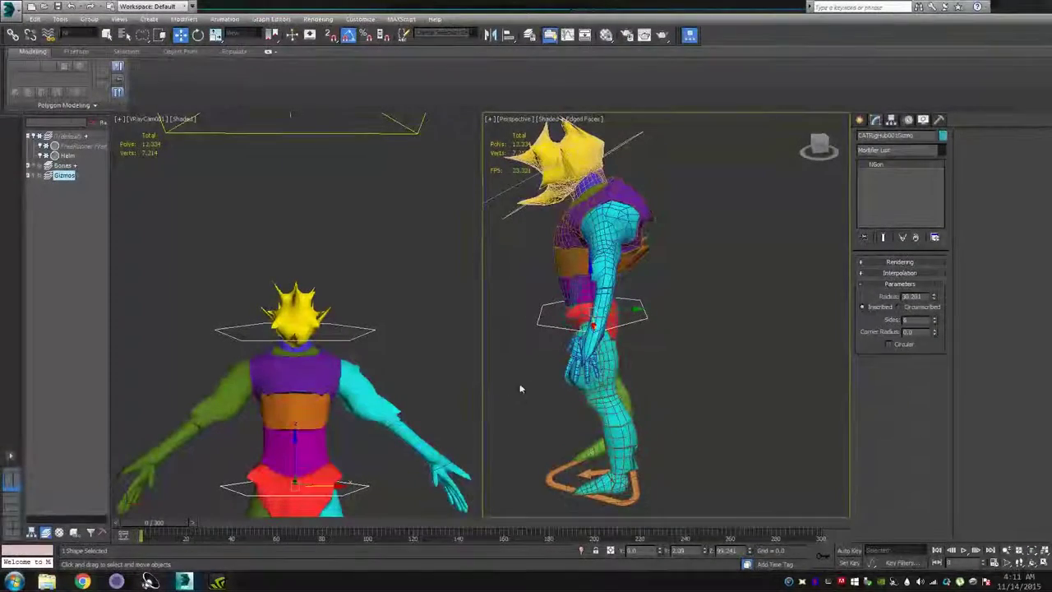